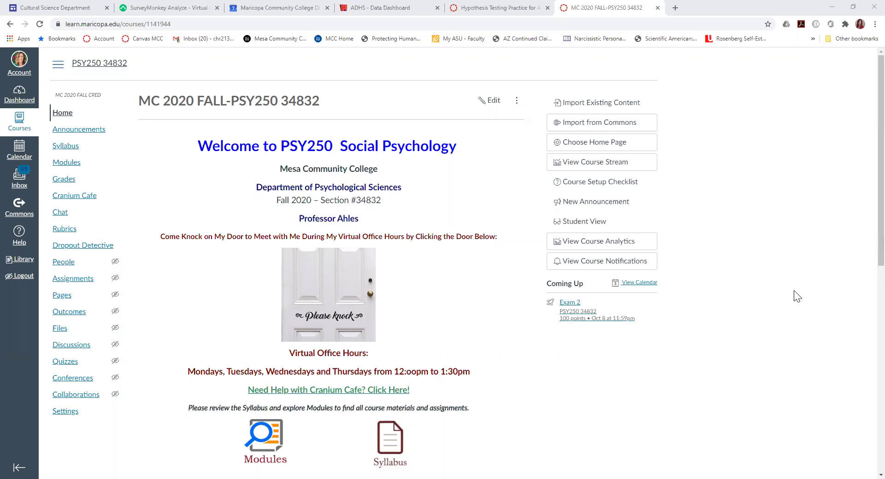
- Add a new course module named "4 C's Assessment" to the PSY250 course modules
{"action": "left_click", "coordinate": [67, 162]}
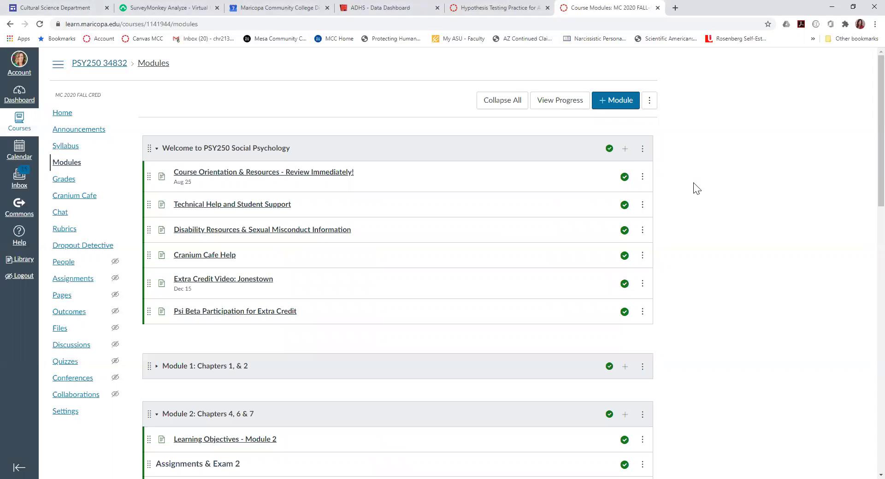
{"action": "left_click", "coordinate": [621, 105]}
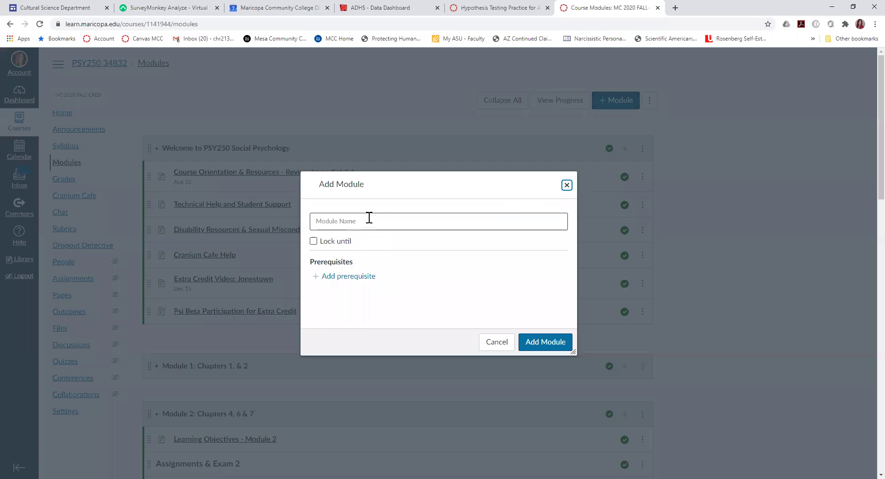
{"action": "left_click", "coordinate": [369, 218]}
{"action": "type", "text": "4"}
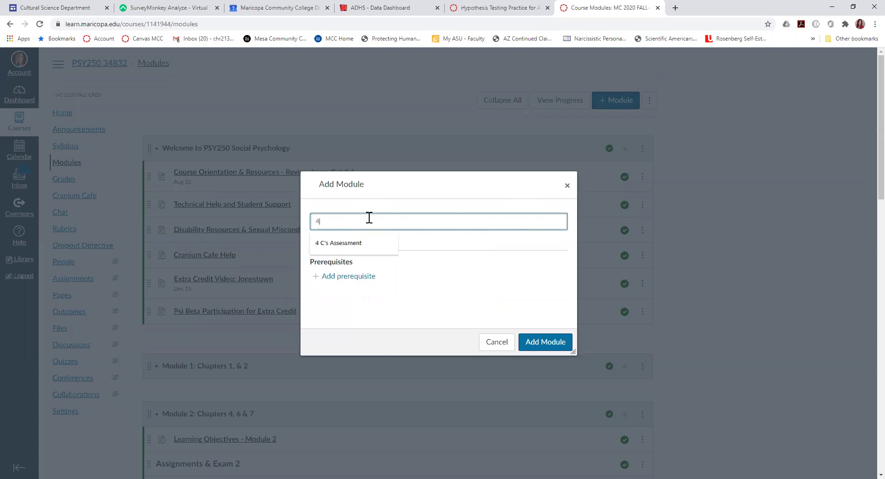
{"action": "type", "text": " C's Assessment"}
{"action": "left_click", "coordinate": [559, 342]}
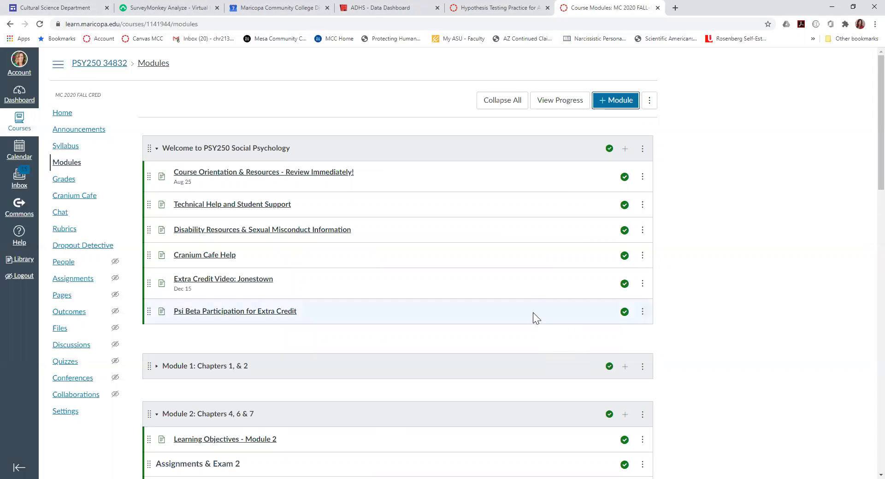
- Add a new assignment named "Communication" to the 4 C's Assessment module
{"action": "scroll", "coordinate": [532, 311], "scroll_direction": "down", "scroll_amount": 20}
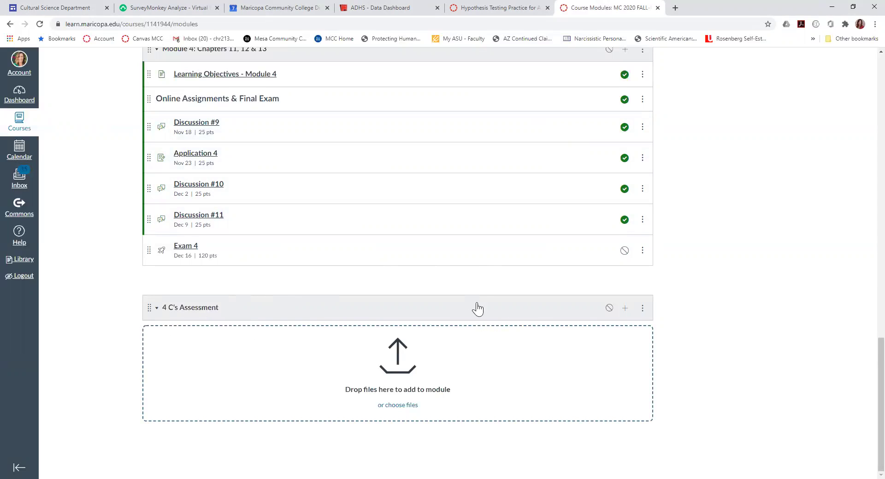
{"action": "left_click", "coordinate": [625, 309]}
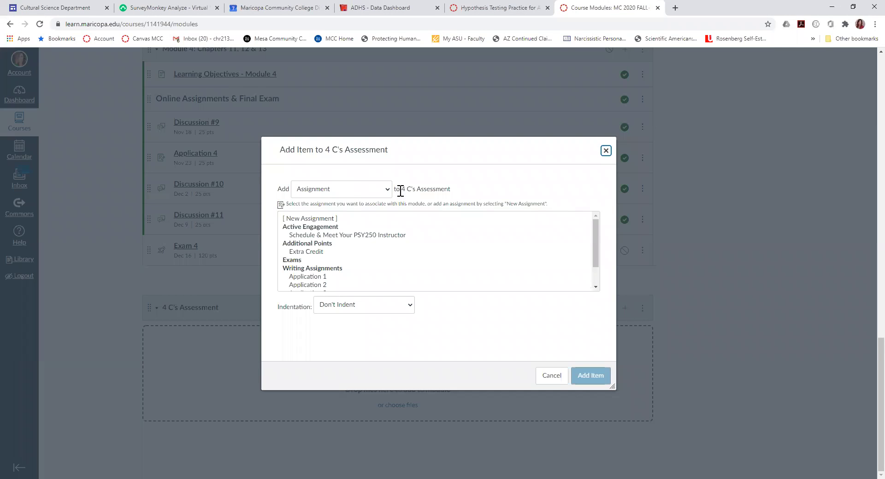
{"action": "left_click", "coordinate": [311, 219]}
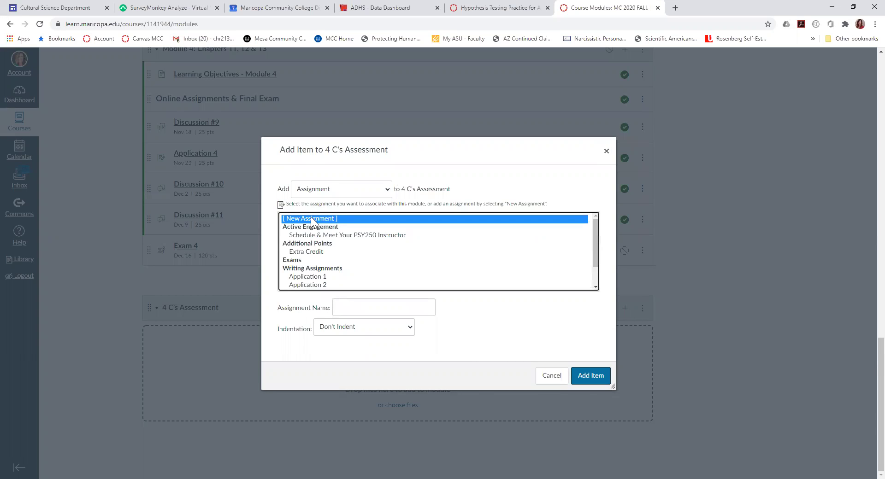
{"action": "left_click", "coordinate": [348, 308]}
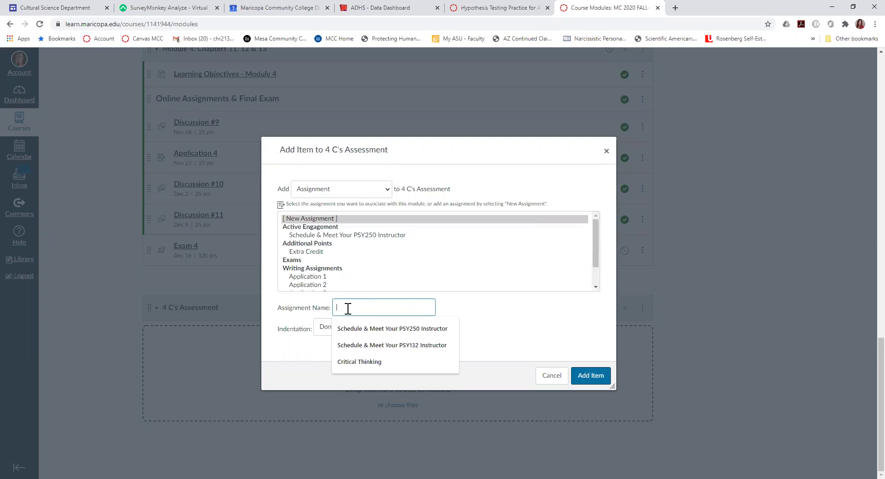
{"action": "type", "text": "C"}
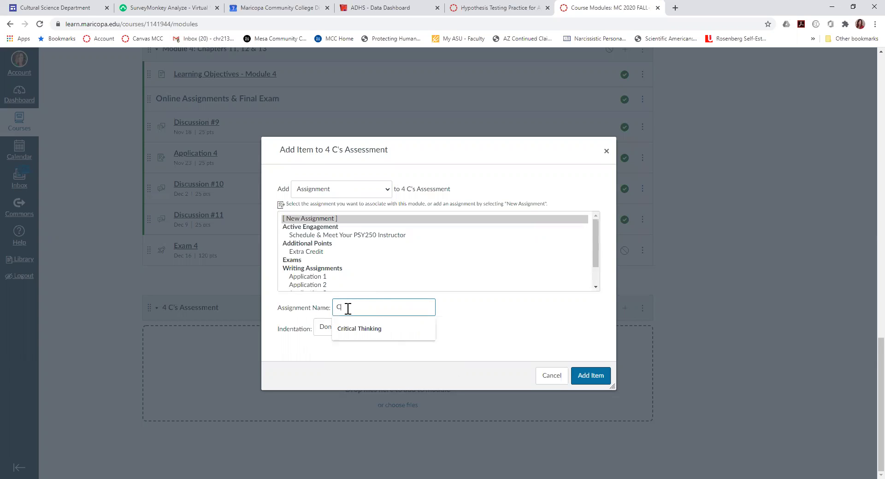
{"action": "type", "text": "ommunic"}
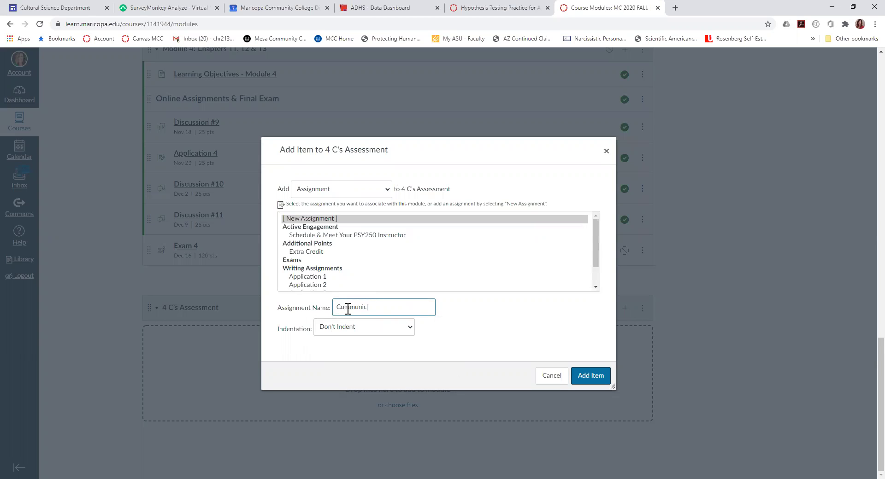
{"action": "type", "text": "ation"}
{"action": "left_click", "coordinate": [591, 376]}
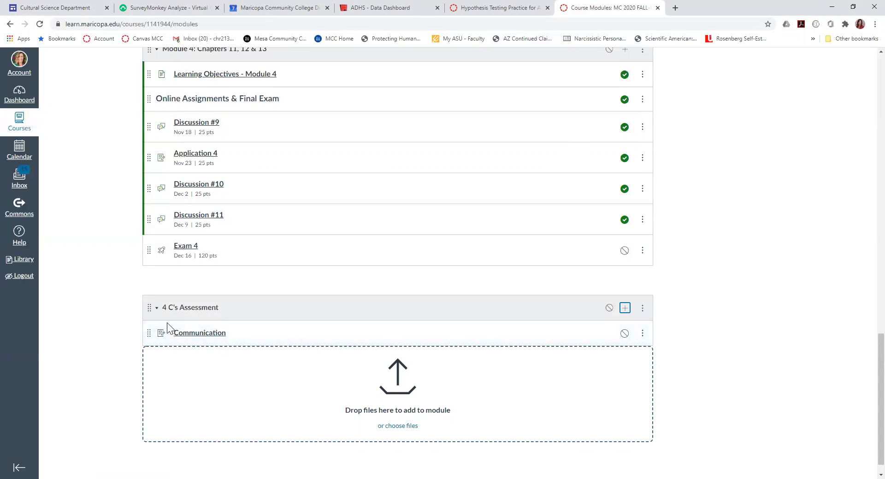
- Attach the existing Mesa Community College rubric "MCC 4Cs AY18: Communication" to the Communication assignment
{"action": "left_click", "coordinate": [182, 335]}
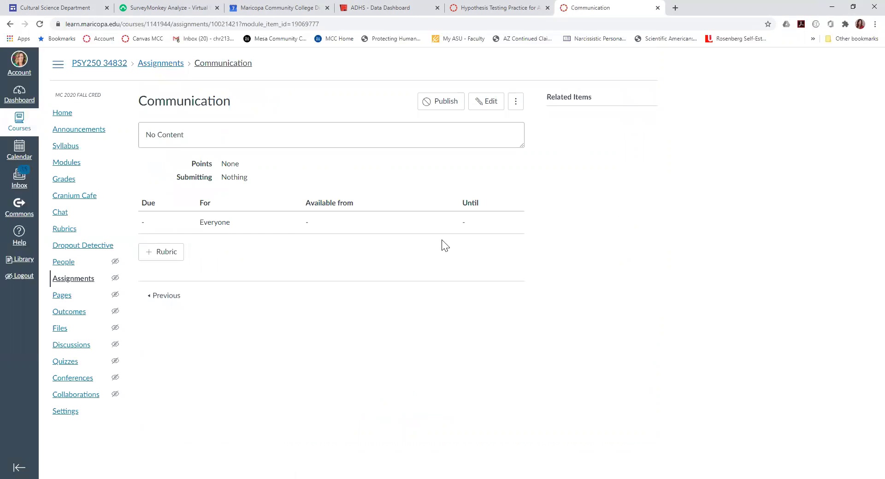
{"action": "left_click", "coordinate": [160, 255]}
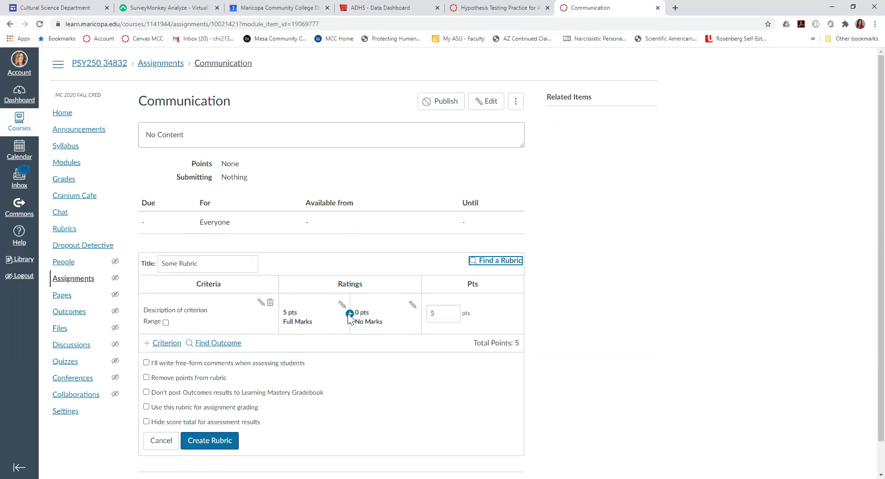
{"action": "left_click", "coordinate": [486, 261]}
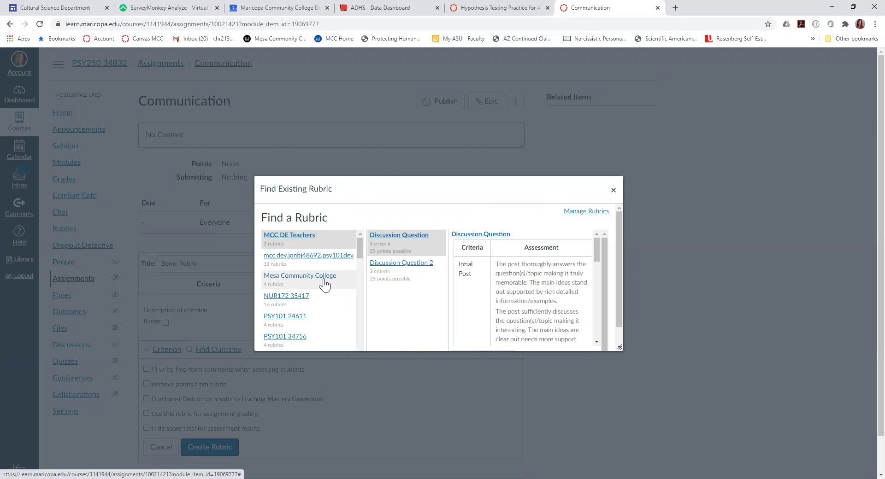
{"action": "left_click", "coordinate": [325, 283]}
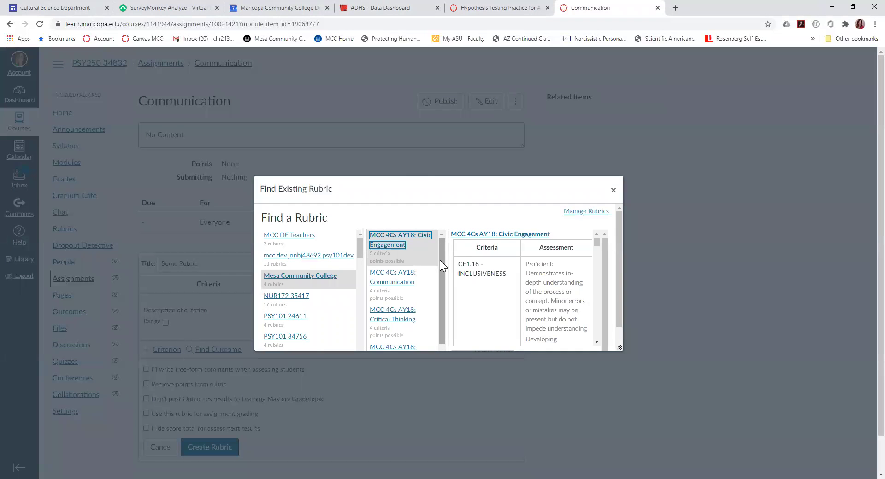
{"action": "left_click_drag", "start_coordinate": [440, 260], "coordinate": [445, 286]}
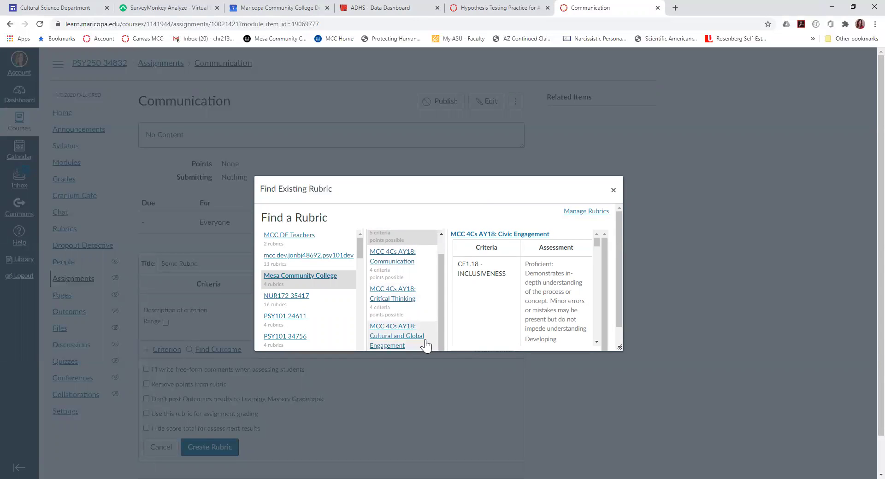
{"action": "left_click", "coordinate": [431, 274]}
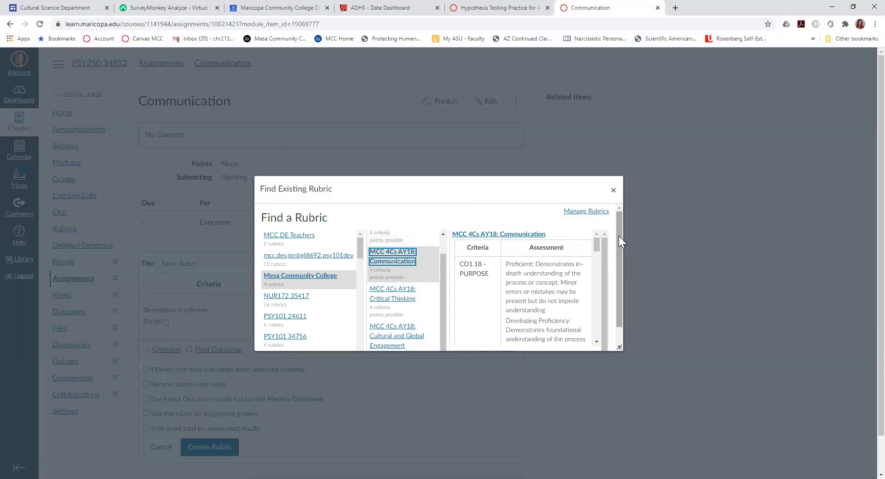
{"action": "left_click_drag", "start_coordinate": [618, 236], "coordinate": [623, 273]}
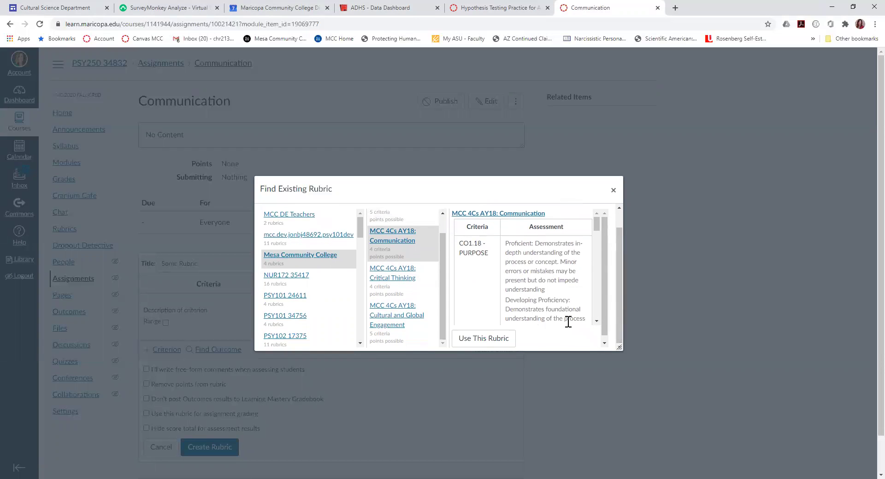
{"action": "left_click", "coordinate": [482, 341]}
{"action": "left_click", "coordinate": [483, 343]}
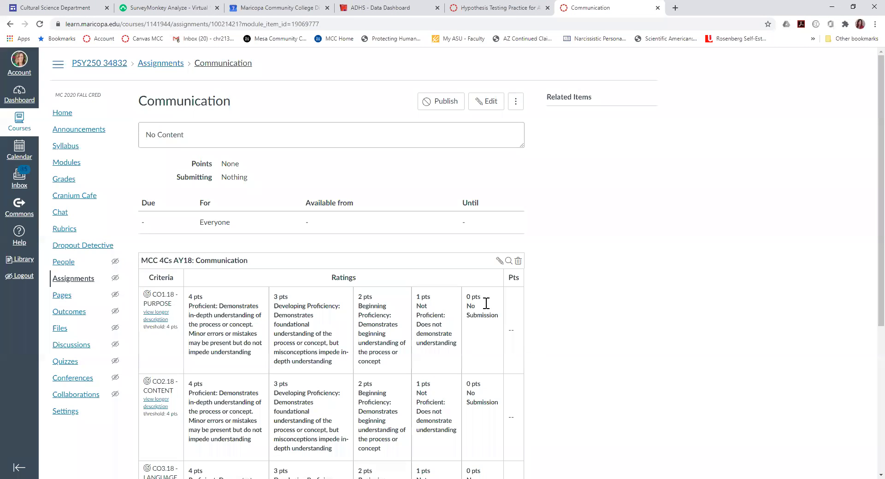
- Review the Communication assignment's rubric criteria and ratings, check its entry in the 4 C's Assessment module, and return to the course modules
{"action": "scroll", "coordinate": [366, 227], "scroll_direction": "down", "scroll_amount": 3}
{"action": "scroll", "coordinate": [554, 341], "scroll_direction": "down", "scroll_amount": 2}
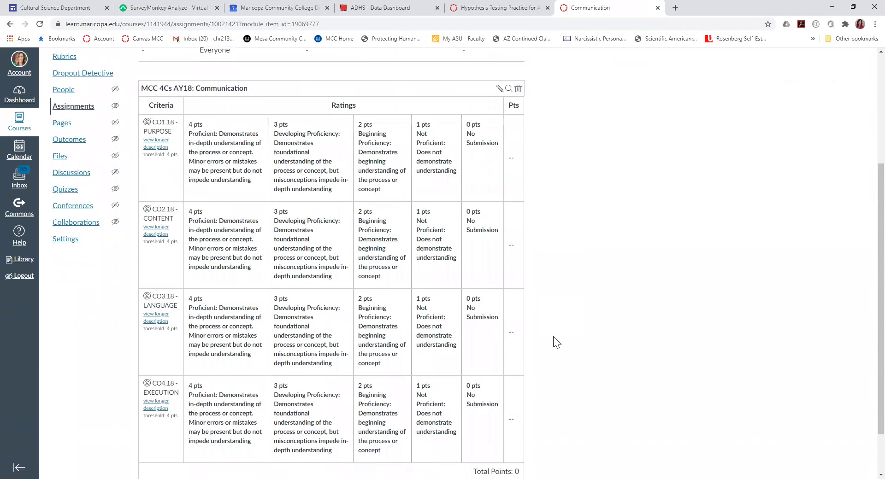
{"action": "scroll", "coordinate": [557, 342], "scroll_direction": "up", "scroll_amount": 4}
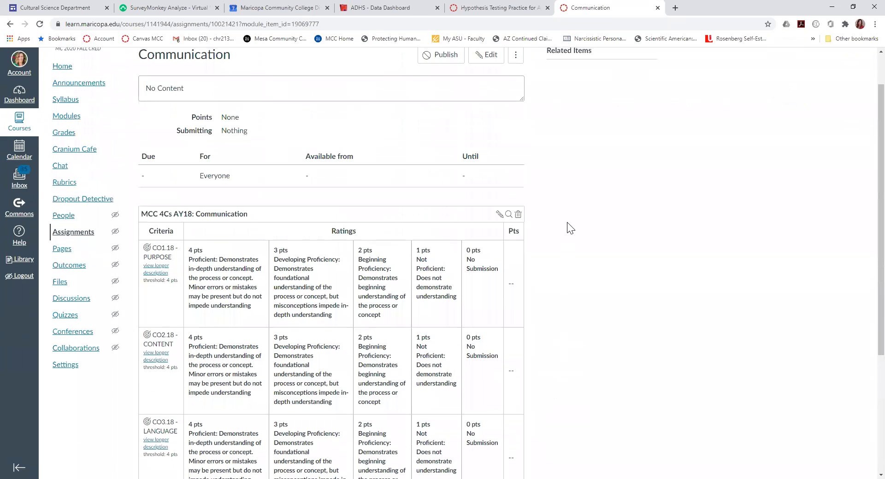
{"action": "scroll", "coordinate": [565, 225], "scroll_direction": "up", "scroll_amount": 1}
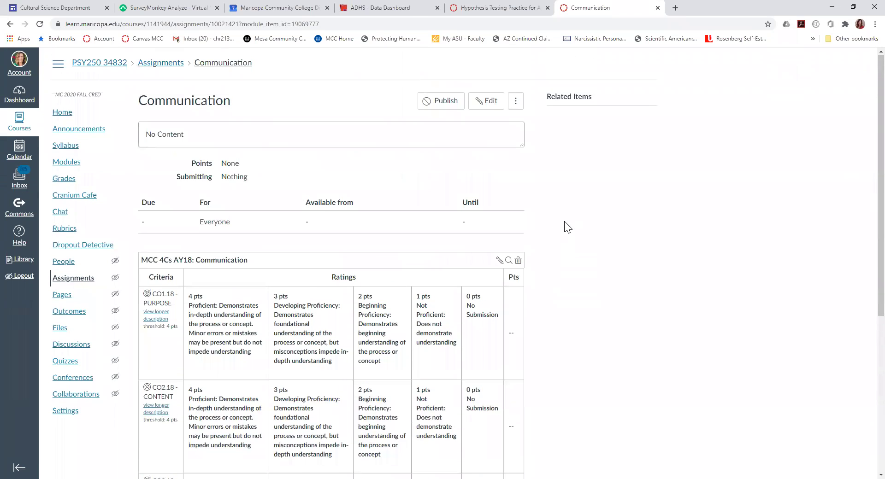
{"action": "left_click", "coordinate": [91, 164]}
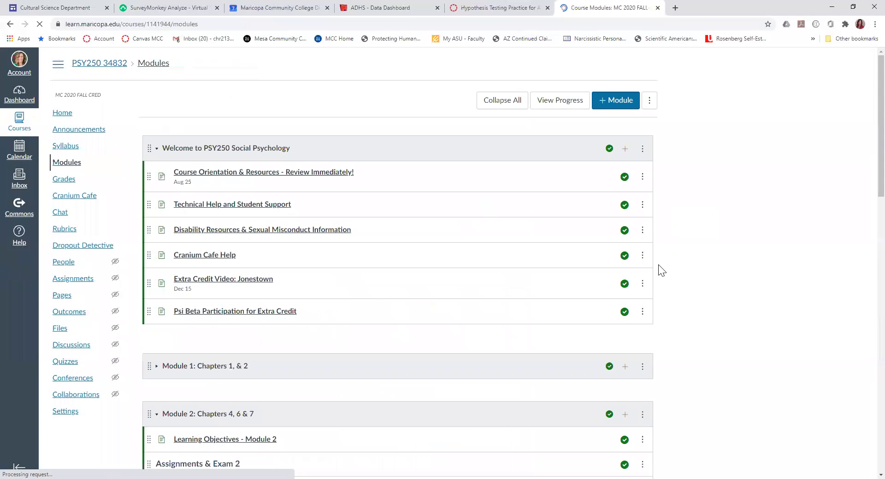
{"action": "scroll", "coordinate": [680, 266], "scroll_direction": "down", "scroll_amount": 6}
{"action": "scroll", "coordinate": [681, 267], "scroll_direction": "down", "scroll_amount": 11}
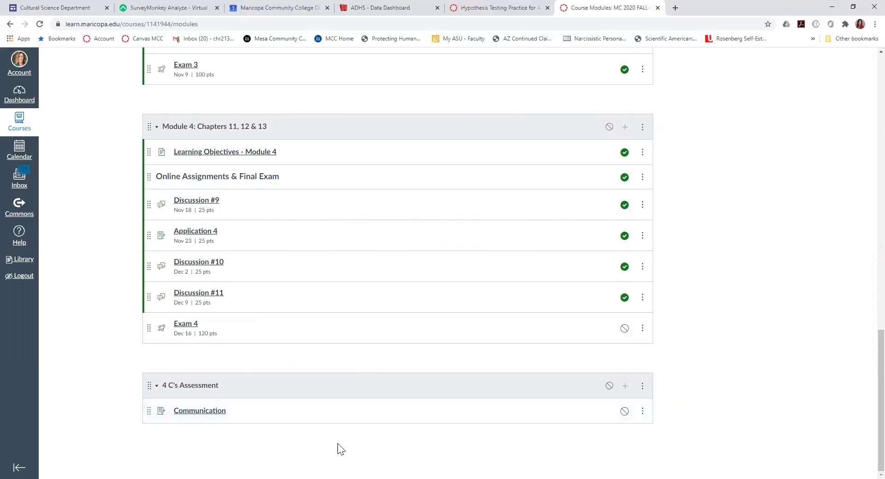
{"action": "left_click", "coordinate": [220, 414]}
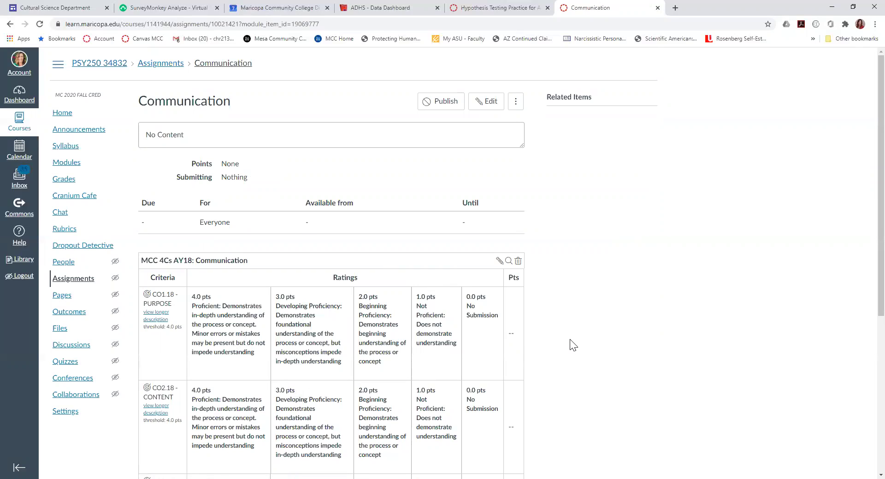
{"action": "left_click", "coordinate": [71, 165]}
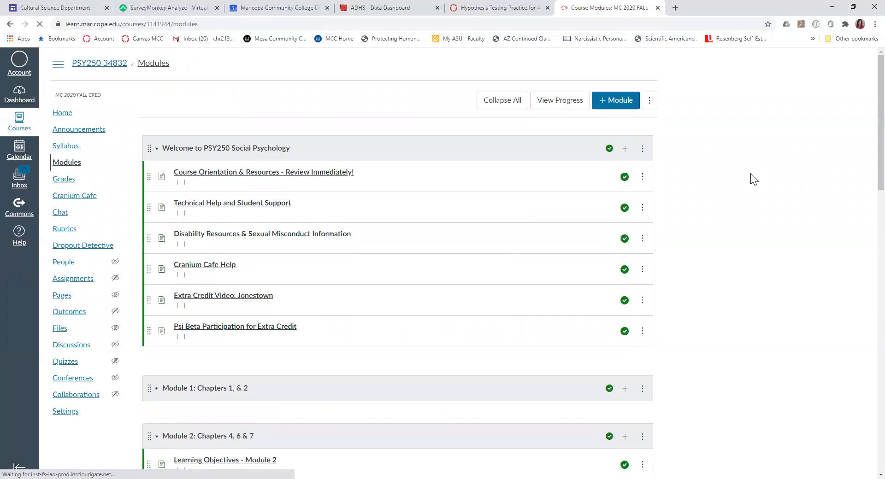